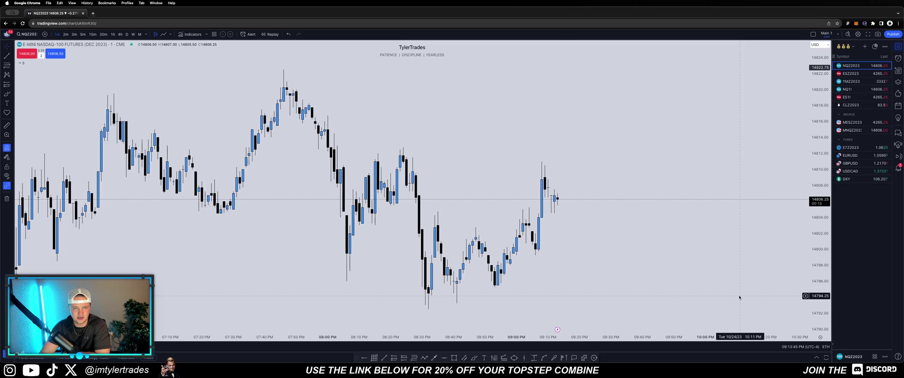
Step: Pan and zoom the NQ chart to leave room to the right of the latest candles
drag(676, 275, 655, 276)
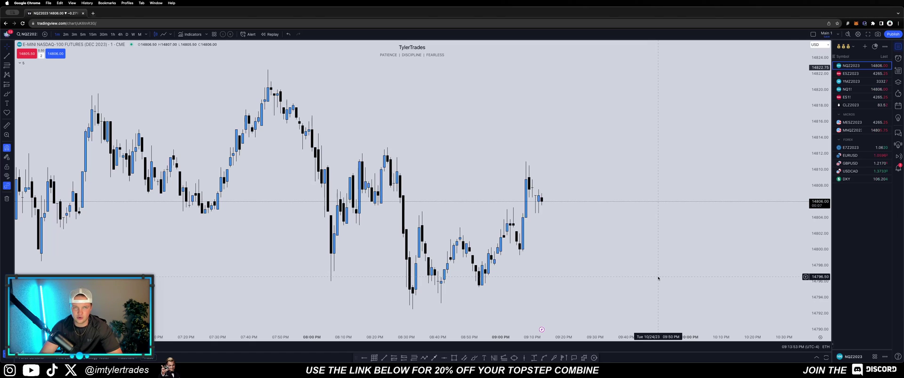
scroll(657, 278, down, 2)
scroll(658, 278, up, 4)
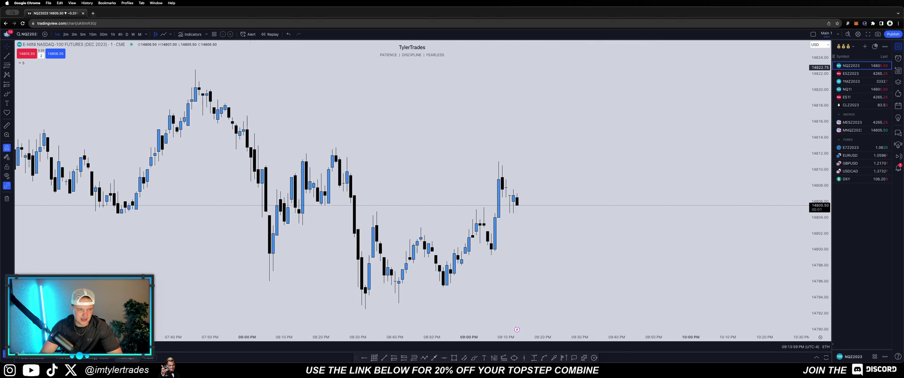
Step: Show a taller broker trading panel, pan the time axis, and open the projection tools list
click(126, 358)
drag(197, 278, 213, 366)
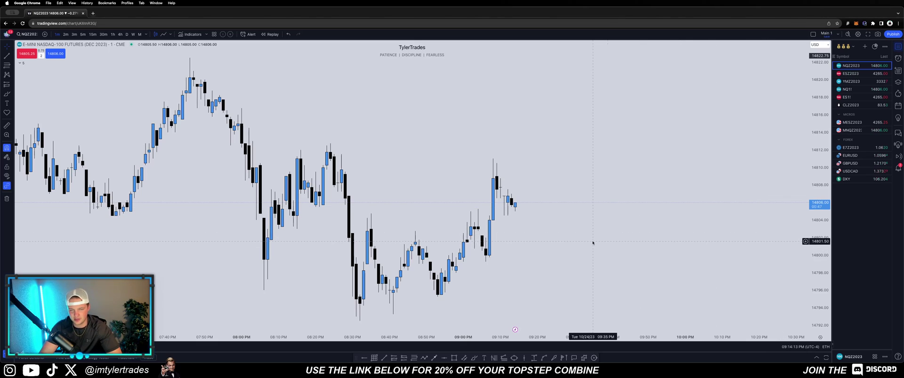
drag(566, 233, 509, 227)
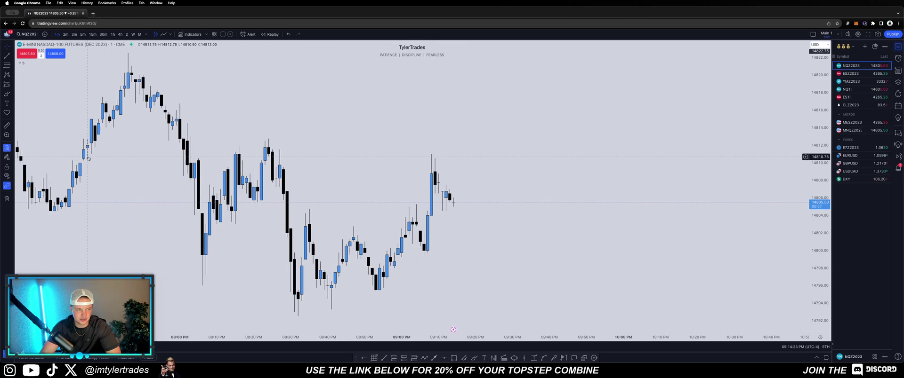
click(12, 87)
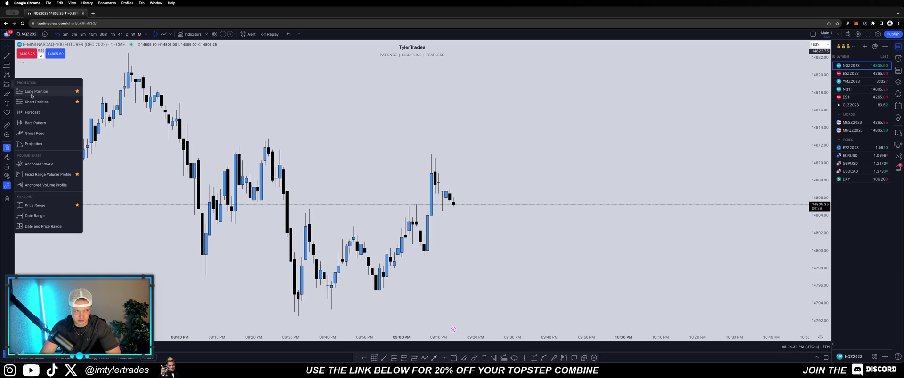
Step: Draw an orange zone rectangle just below current price, around 14802–14804
drag(357, 359, 359, 348)
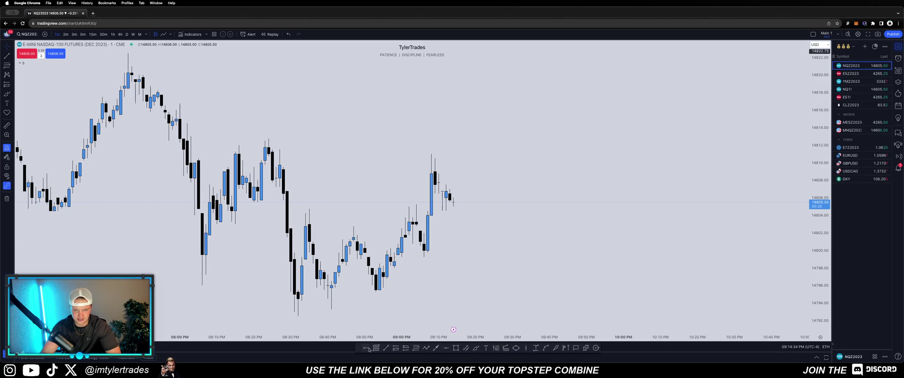
click(396, 349)
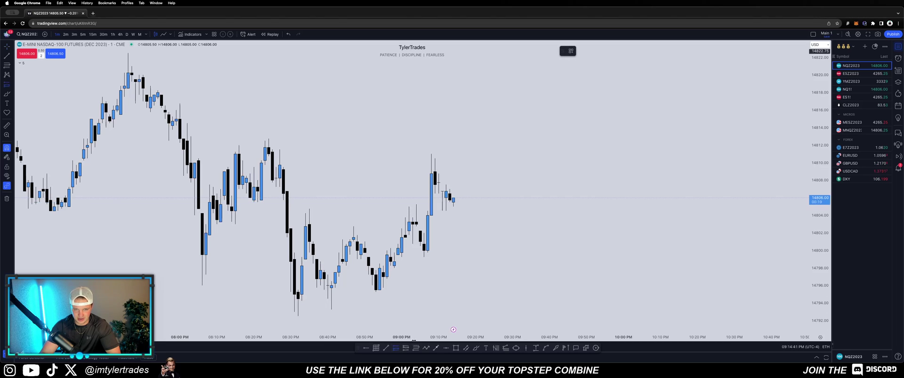
click(456, 348)
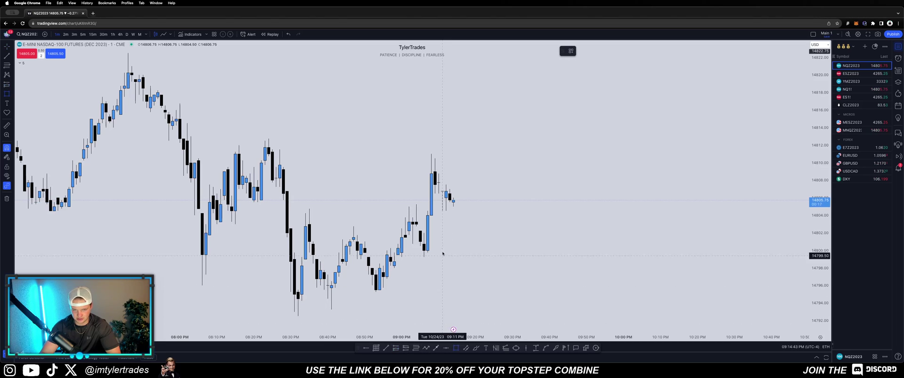
mouse_move(424, 234)
mouse_down()
mouse_move(433, 216)
mouse_move(505, 216)
mouse_up()
Step: Place a Long Position projection with its entry at 14804
click(517, 267)
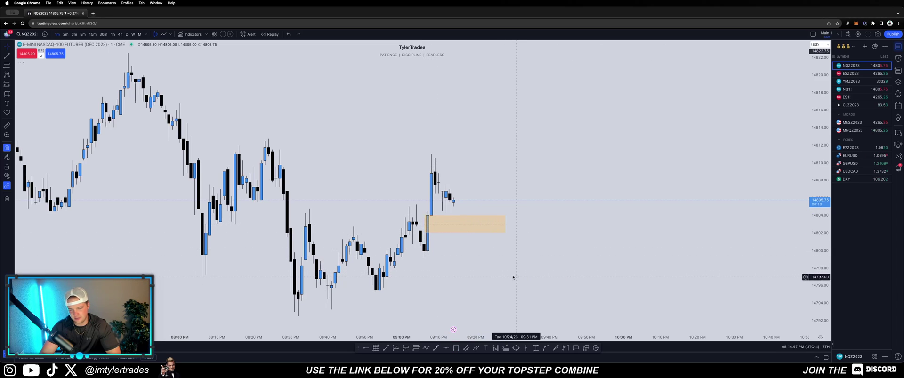
click(396, 348)
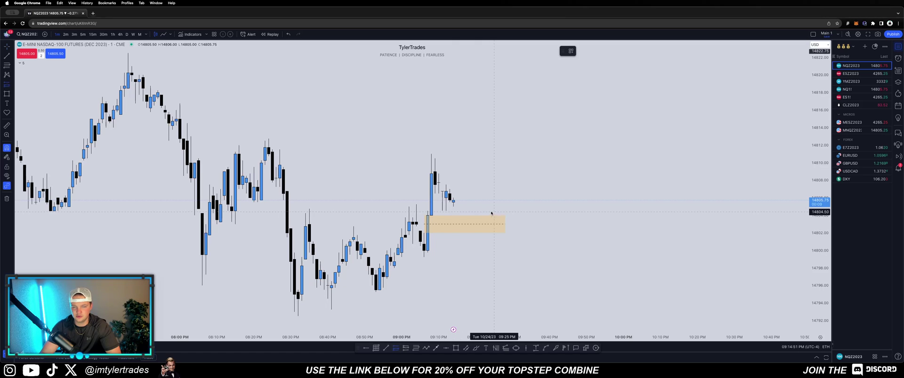
click(465, 216)
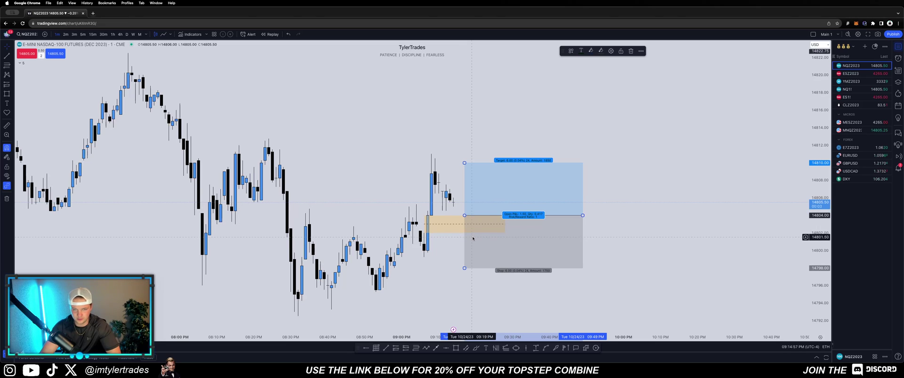
Step: Set the Long Position stop to 14799 and raise its target to about 14822.50
drag(464, 268, 464, 260)
click(464, 163)
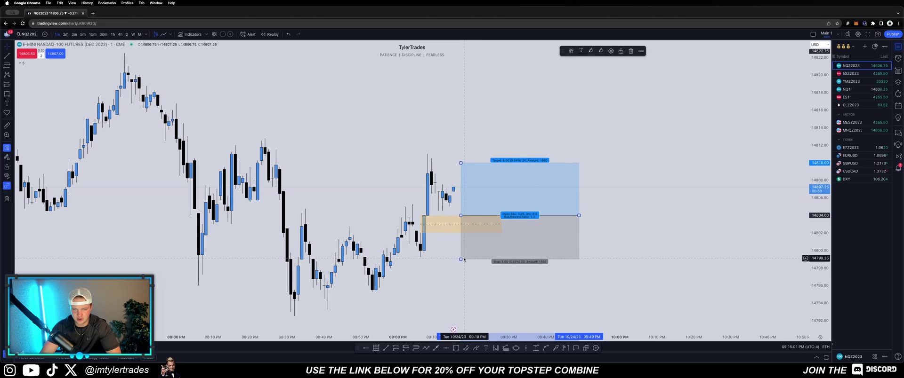
drag(465, 163, 461, 75)
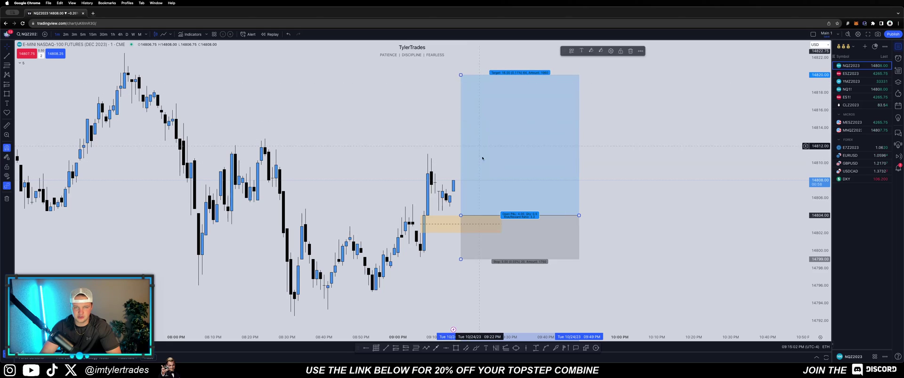
drag(439, 113, 440, 146)
drag(461, 108, 462, 86)
click(443, 119)
drag(444, 120, 448, 112)
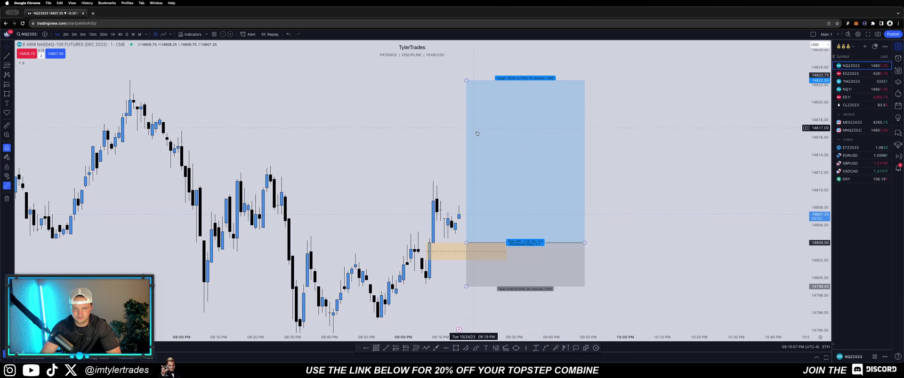
Step: Create a 2-contract buy limit at 14804 from the projection and submit it with take-profit and stop-loss enabled
click(522, 188)
right_click(493, 193)
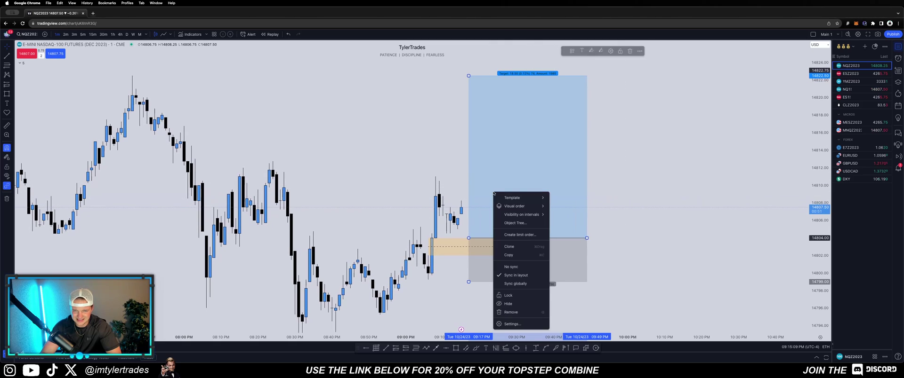
click(505, 236)
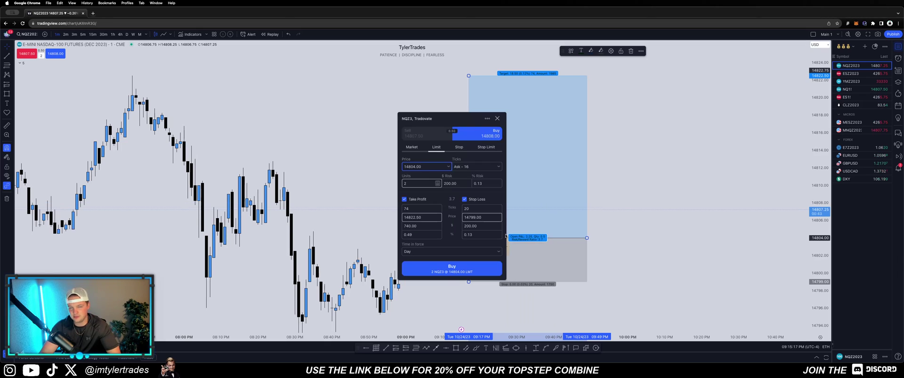
click(464, 199)
click(404, 199)
click(404, 200)
click(465, 200)
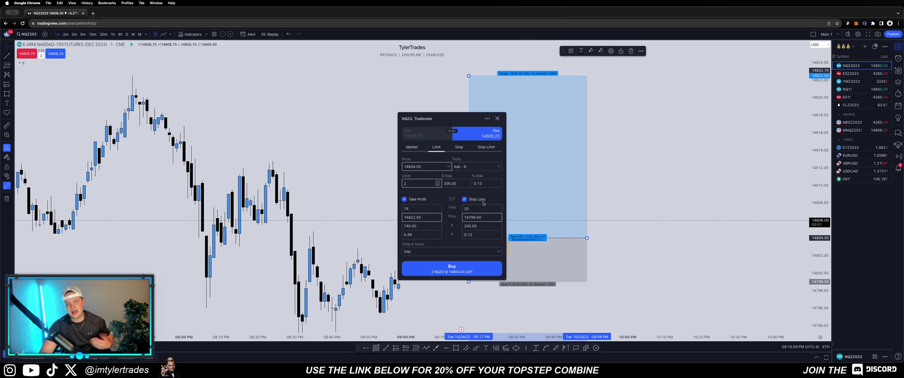
click(445, 267)
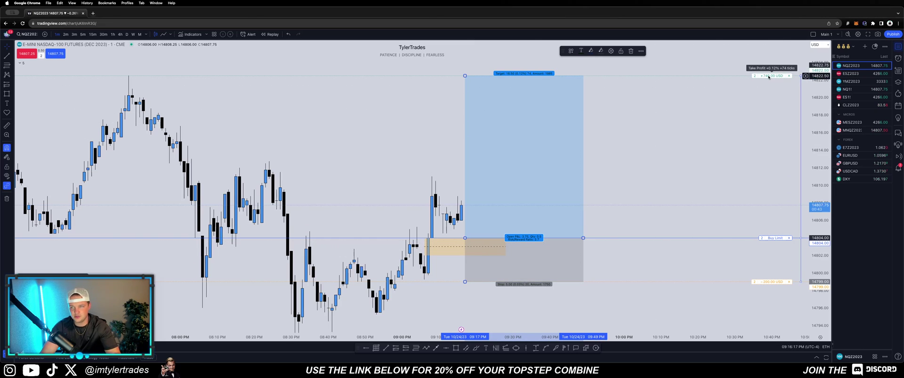
Step: Nudge the take-profit line and delete the Long Position projection
mouse_move(771, 74)
mouse_down()
mouse_move(769, 94)
mouse_move(769, 76)
mouse_up()
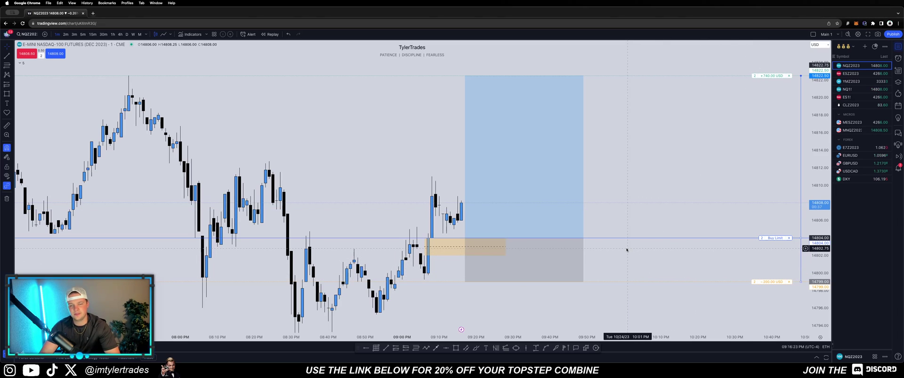
mouse_move(579, 225)
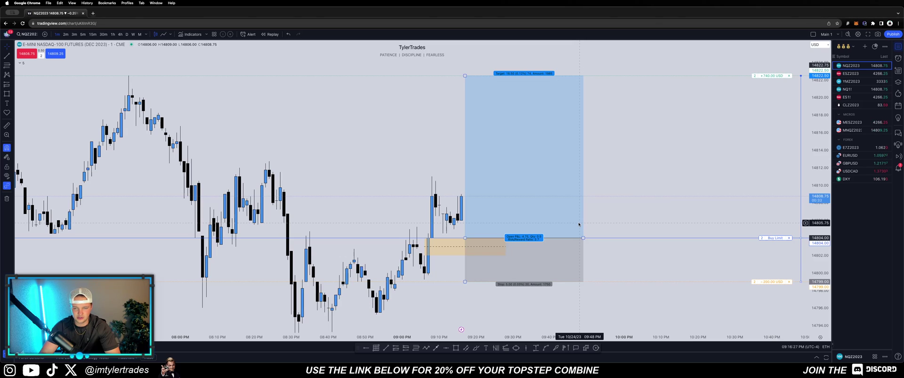
click(578, 224)
key(Delete)
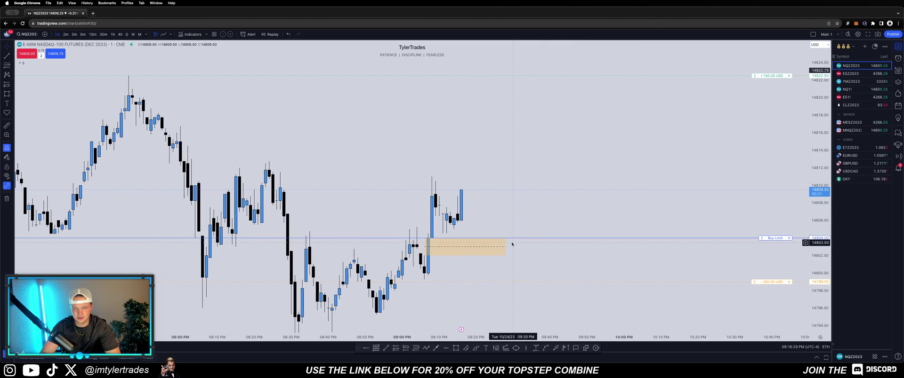
Step: Delete the orange zone rectangle from the chart
click(504, 247)
key(Delete)
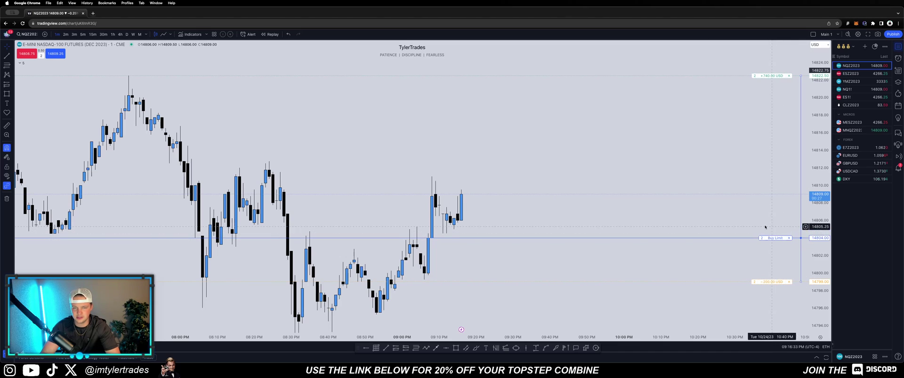
scroll(728, 221, down, 2)
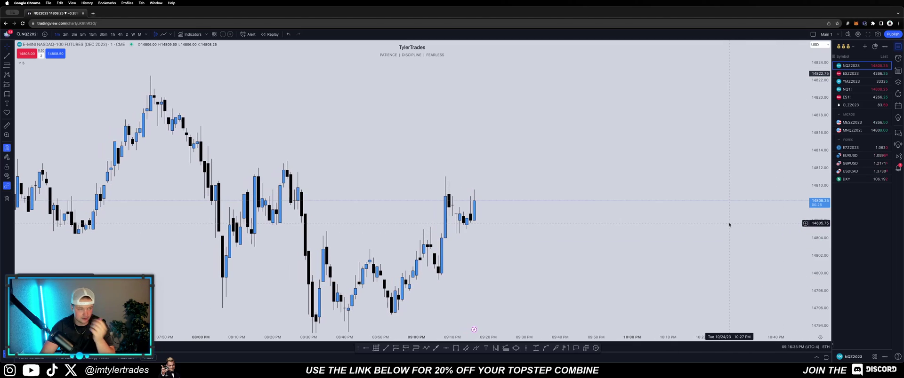
scroll(715, 217, right, 2)
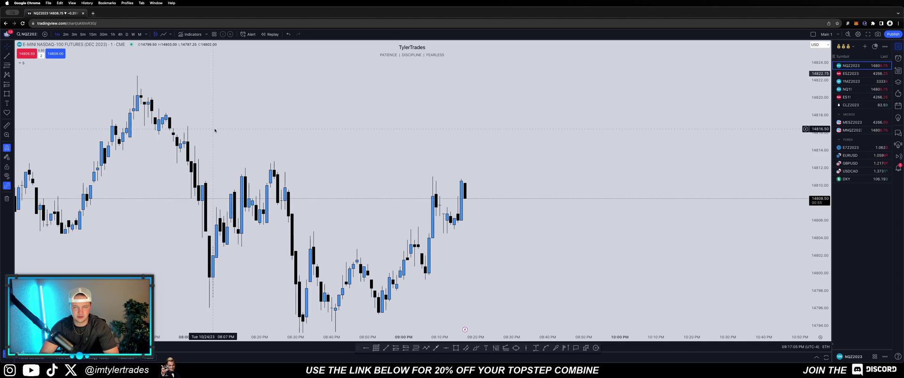
scroll(268, 127, down, 2)
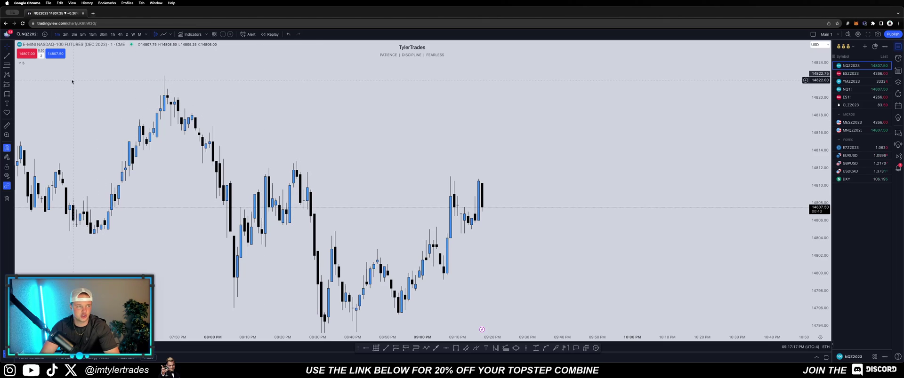
Step: Sell 2 contracts at market, opening a short at 14806.75
click(134, 358)
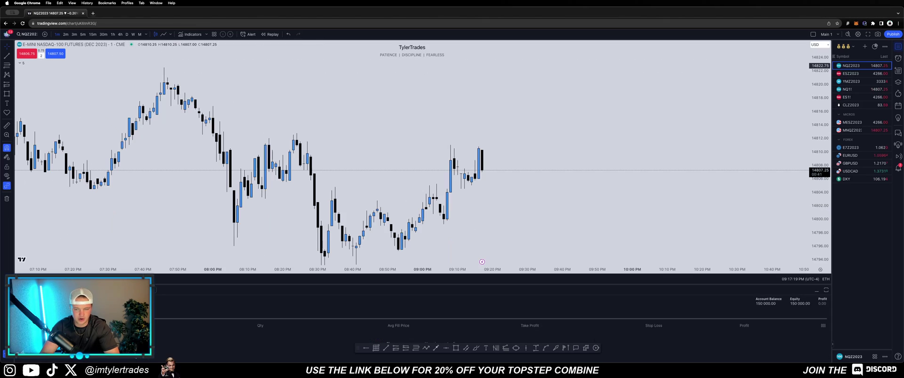
click(134, 359)
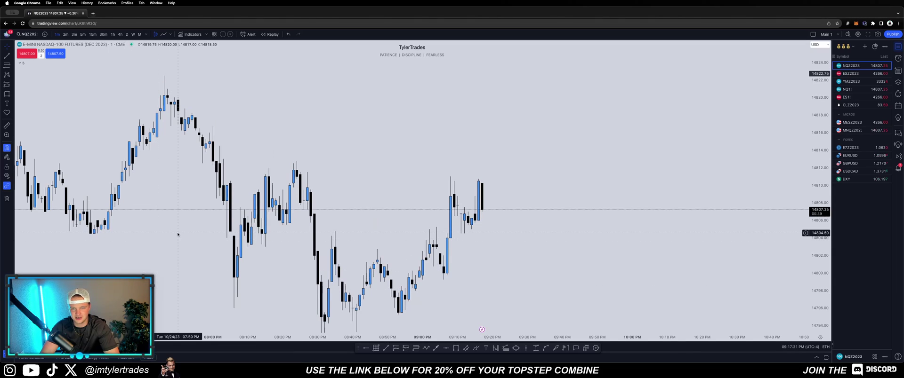
click(33, 57)
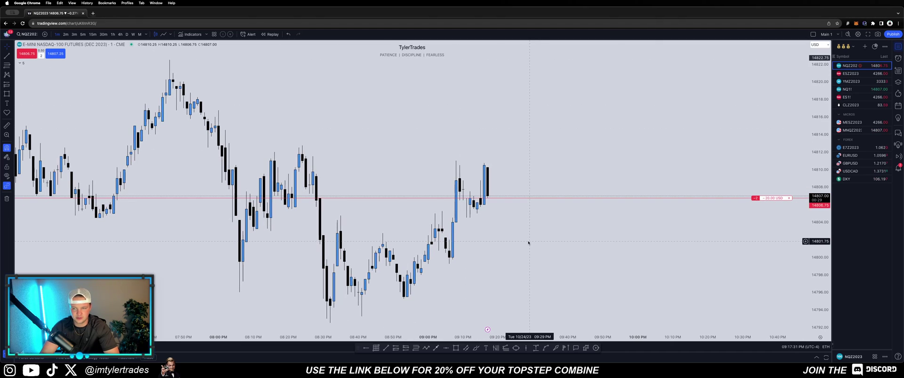
drag(532, 238, 516, 212)
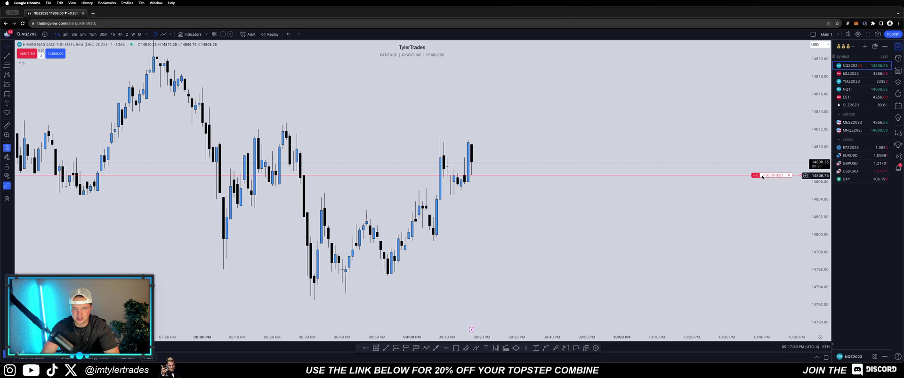
mouse_move(659, 201)
mouse_down()
mouse_move(667, 221)
mouse_move(658, 199)
mouse_up()
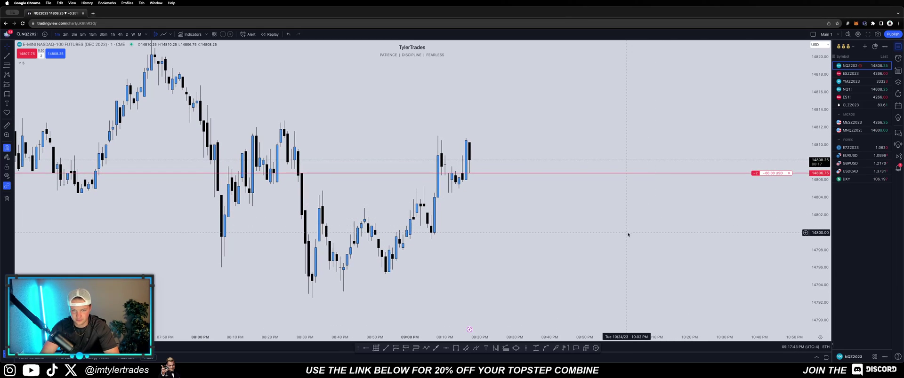
drag(475, 272, 473, 276)
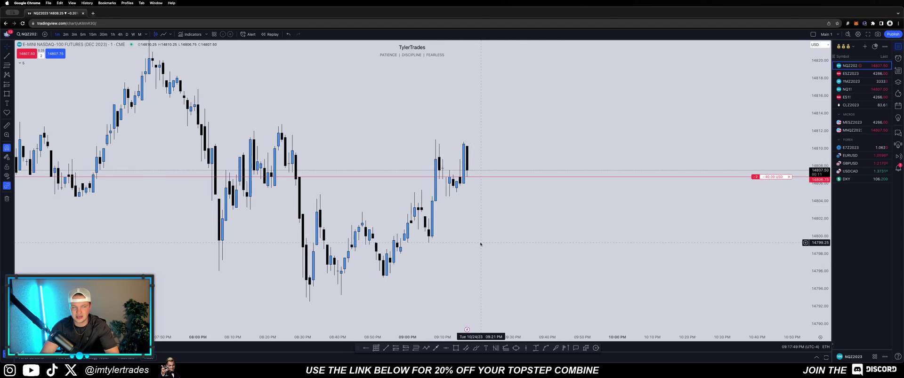
Step: Place a 2-contract buy limit order at 14799.25 from the chart's Trade menu
right_click(480, 244)
mouse_move(495, 273)
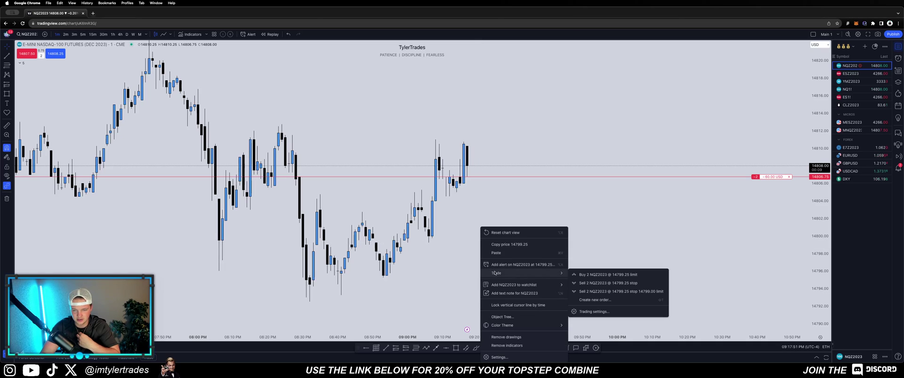
click(590, 278)
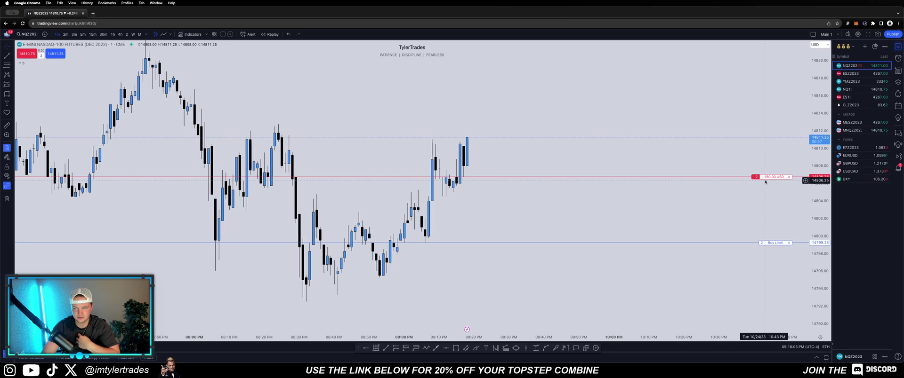
Step: Review the Trade menu choices near current price and at 14814.00 without ordering
right_click(530, 124)
mouse_move(555, 170)
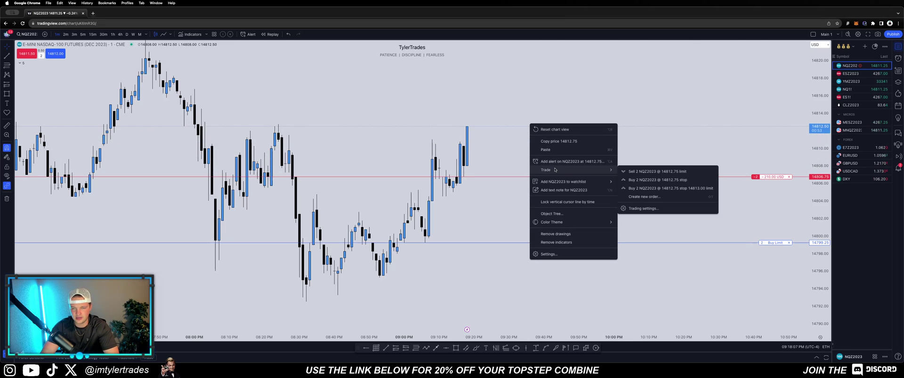
click(504, 137)
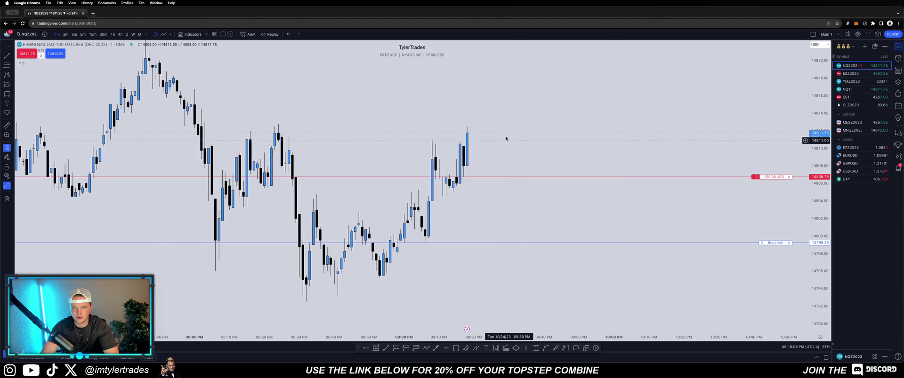
right_click(500, 113)
mouse_move(555, 159)
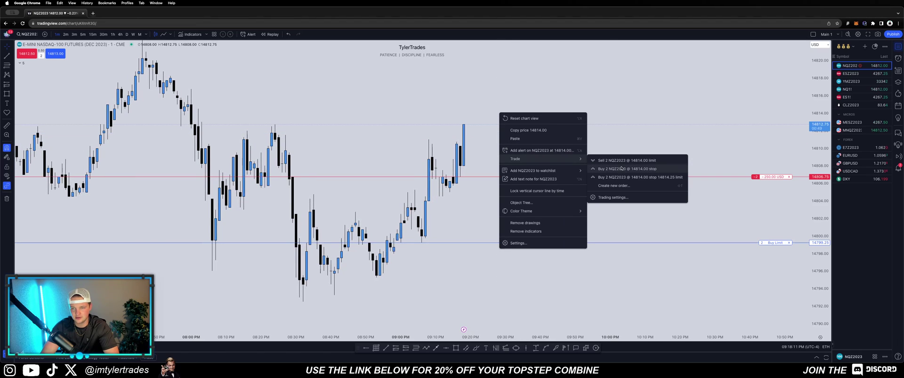
Step: Dismiss the trade choices menu and re-centre the candles on the chart
drag(518, 101, 526, 141)
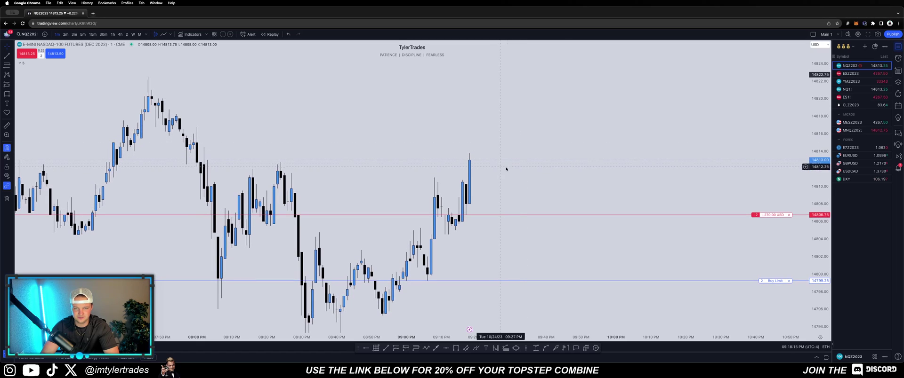
scroll(503, 173, right, 2)
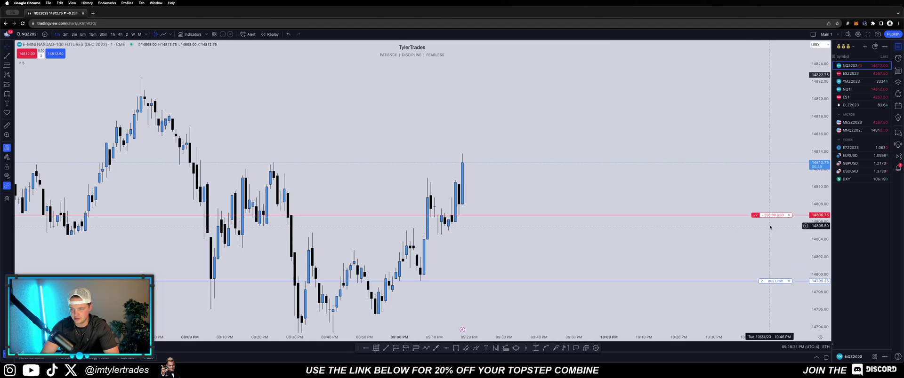
scroll(680, 235, left, 1)
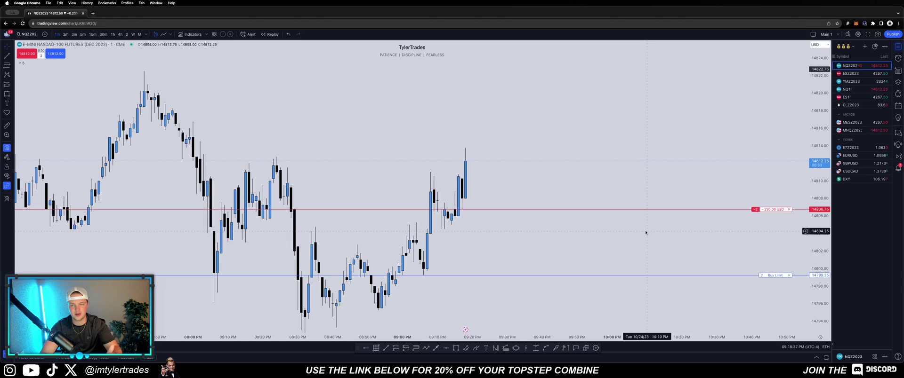
scroll(636, 228, left, 3)
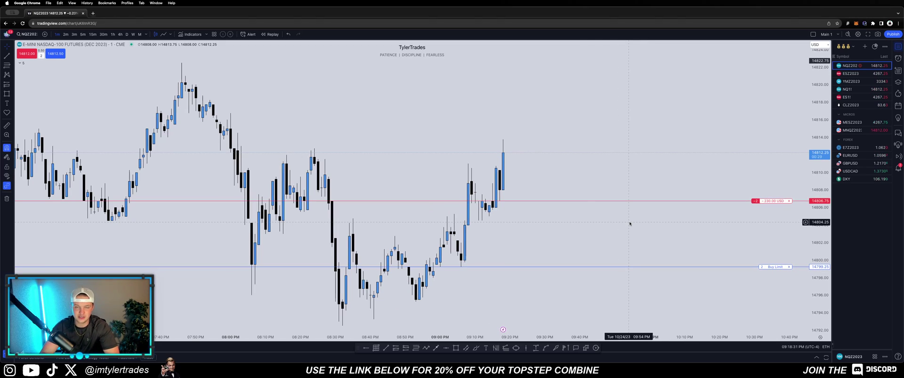
drag(629, 223, 626, 231)
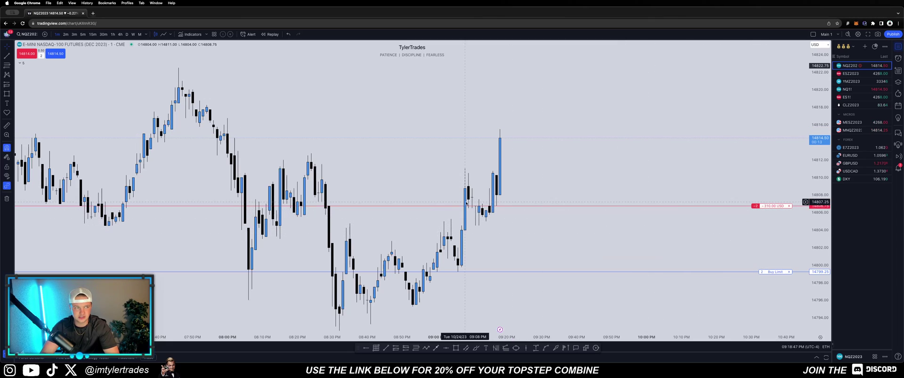
Step: Set the order quantity to 1 and buy 1 contract at market
click(41, 56)
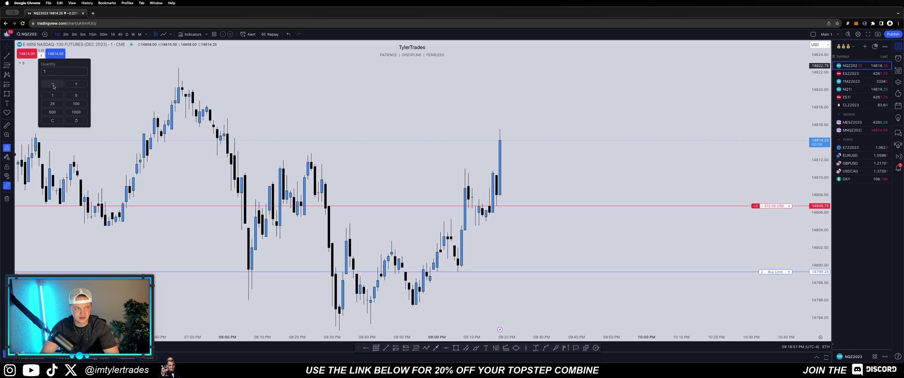
click(122, 91)
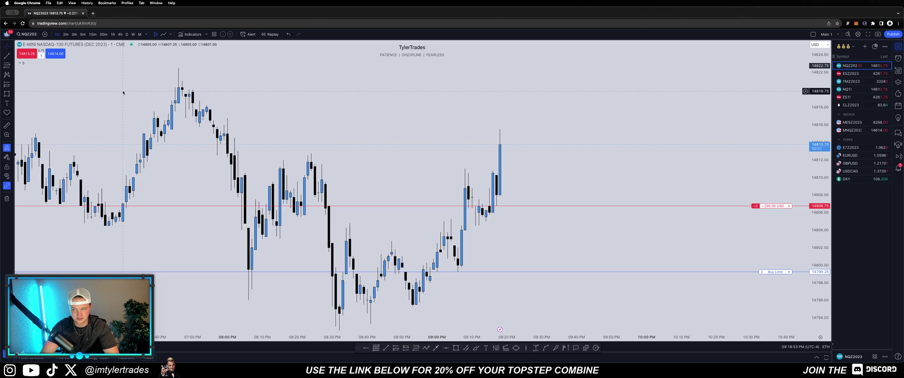
click(58, 54)
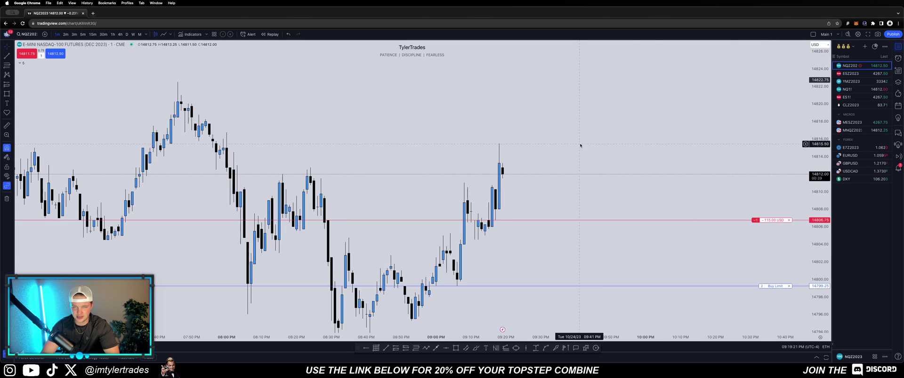
Step: Place a 1-contract buy stop at 14818.75, then lower it to 14816.75
right_click(507, 115)
mouse_move(530, 163)
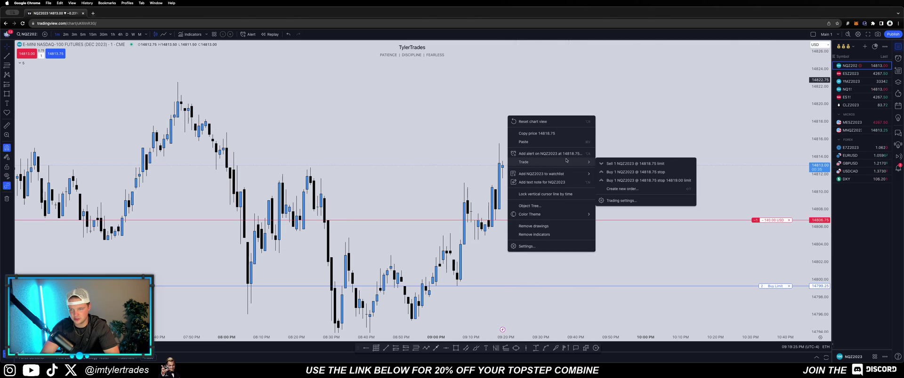
click(615, 173)
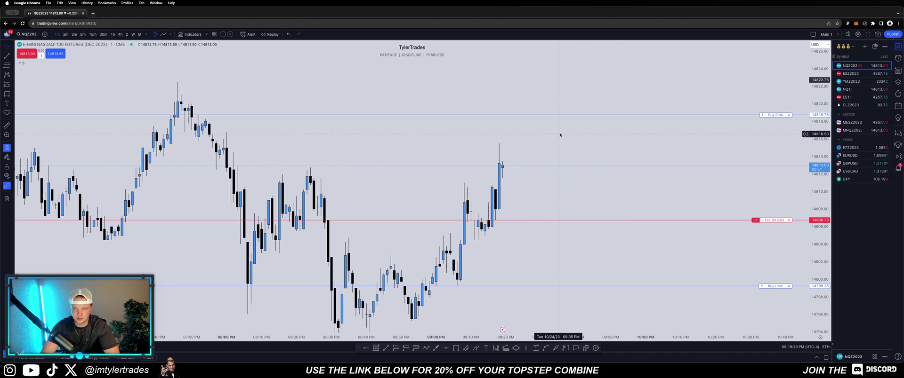
drag(772, 115, 766, 136)
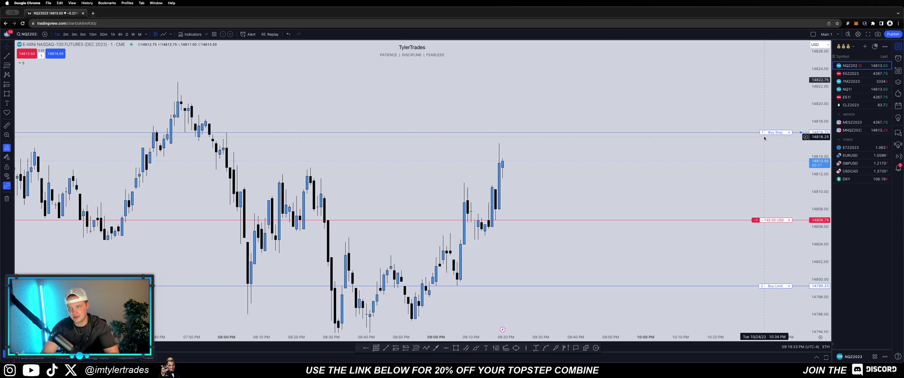
scroll(700, 189, right, 1)
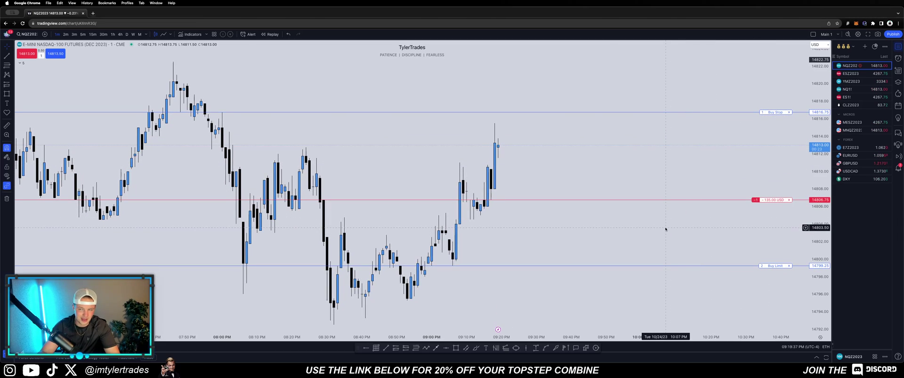
scroll(678, 229, left, 1)
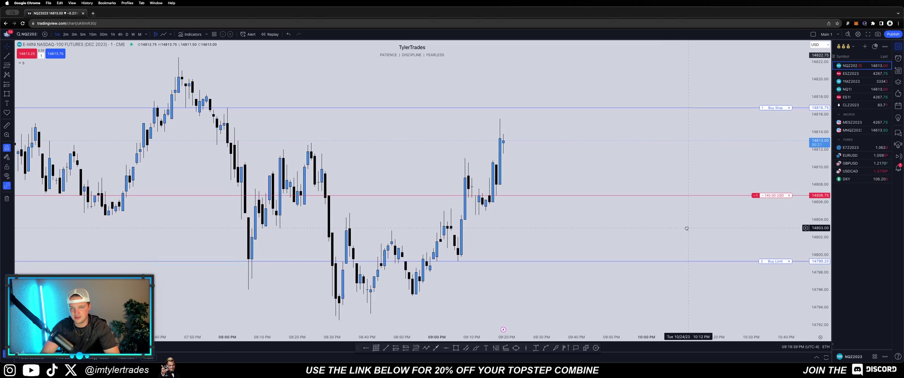
Step: Enter 2 as the buy limit order's quantity and confirm it
click(761, 258)
text(2)
key(Return)
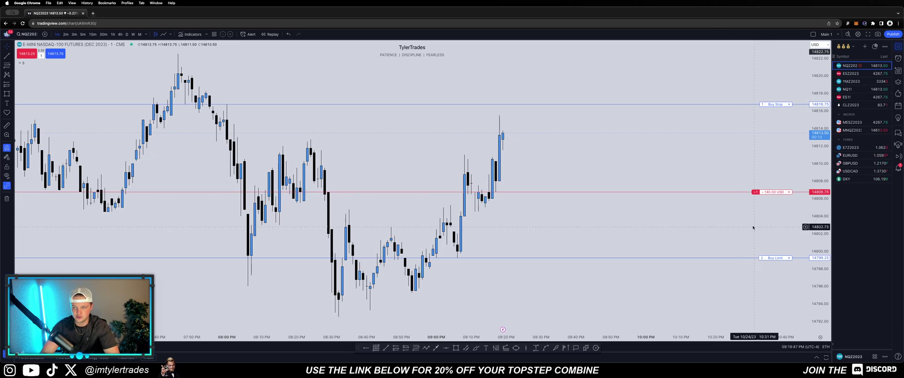
Step: Change the 14799.25 buy limit's units from 2 to 1 in Modify order
click(762, 259)
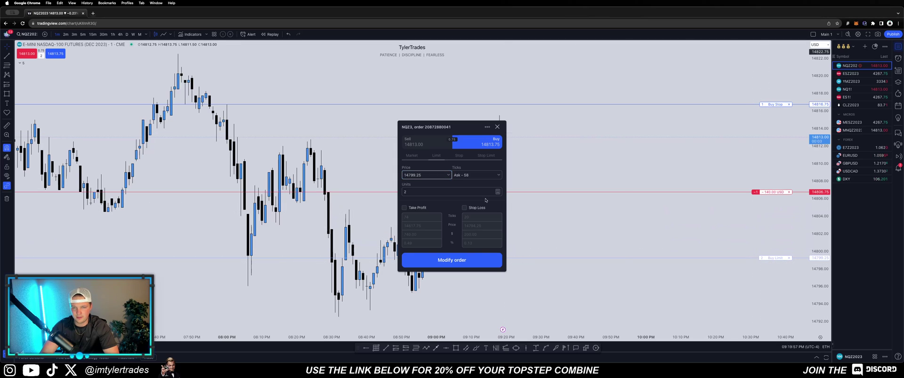
click(497, 127)
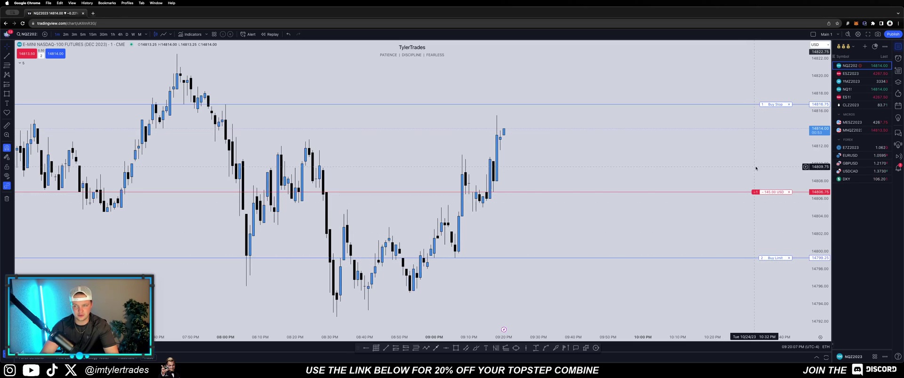
click(761, 258)
click(428, 190)
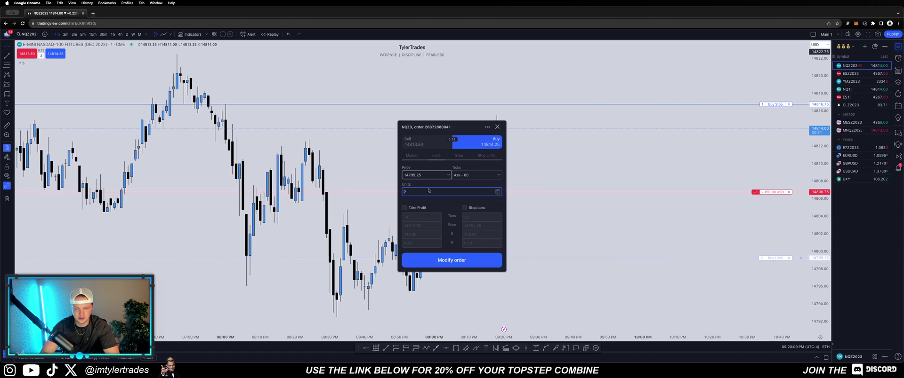
key(BackSpace)
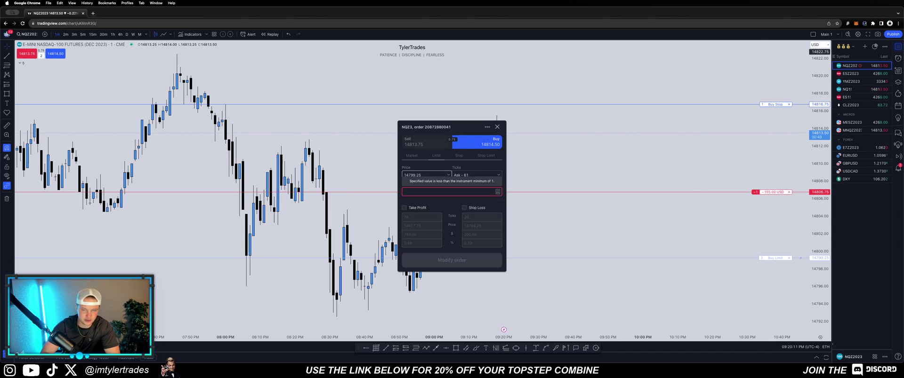
text(1)
key(Return)
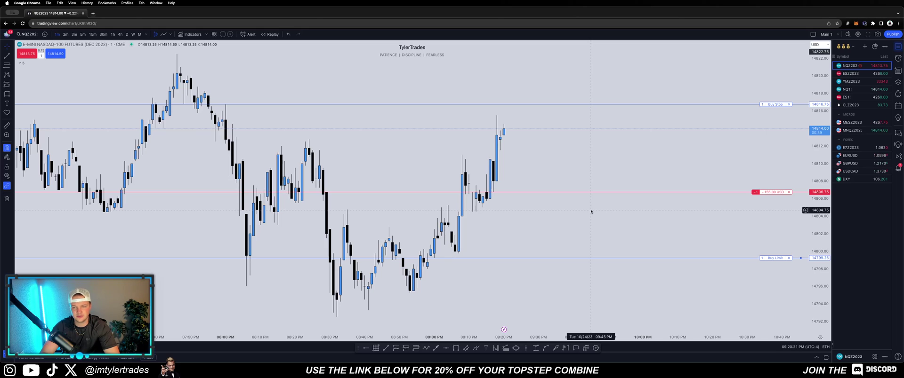
Step: Close the short position and bring up the Tradovate order panel with a 1-contract stop at 14812.00
click(789, 192)
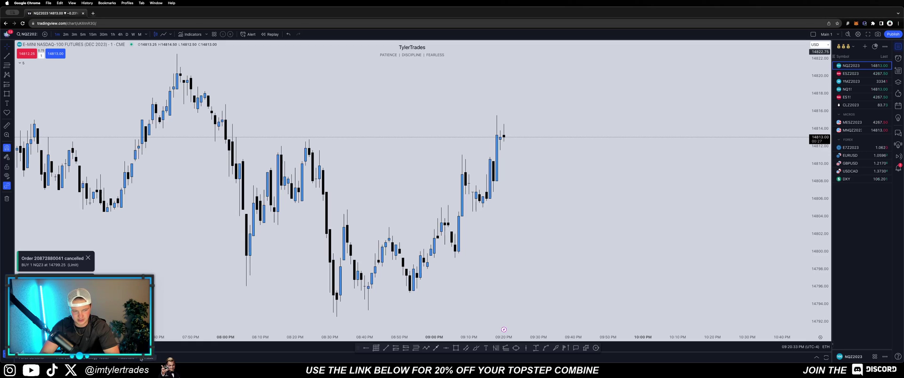
click(149, 358)
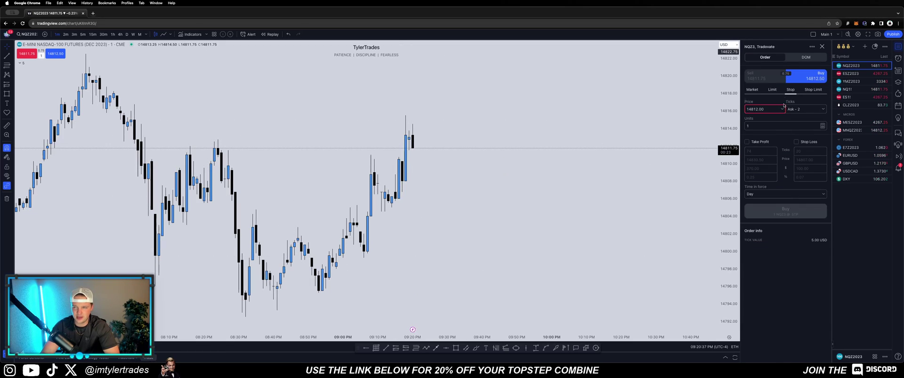
Step: Undock the order ticket over the chart and enable take-profit 14830.50 and stop-loss 14807.00
click(811, 46)
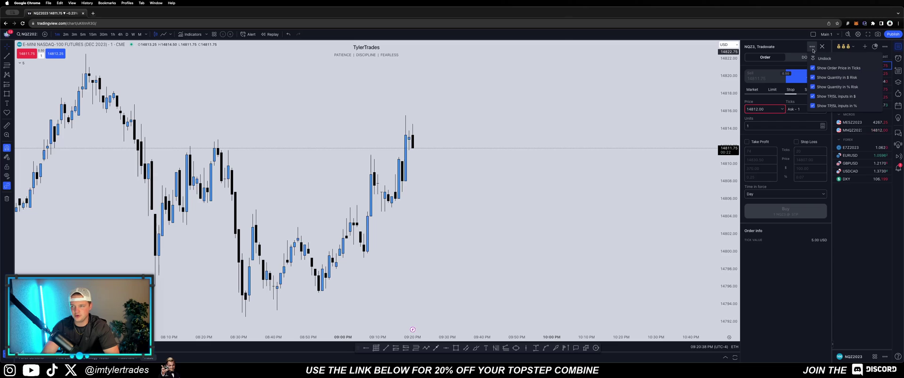
click(825, 59)
drag(466, 119, 623, 114)
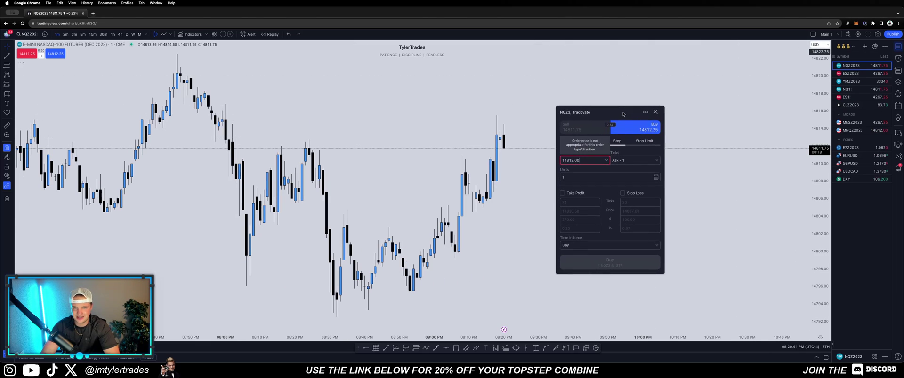
click(563, 193)
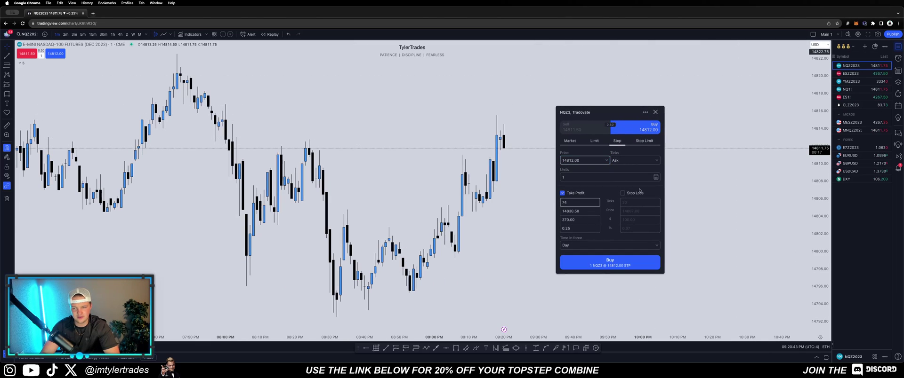
click(623, 193)
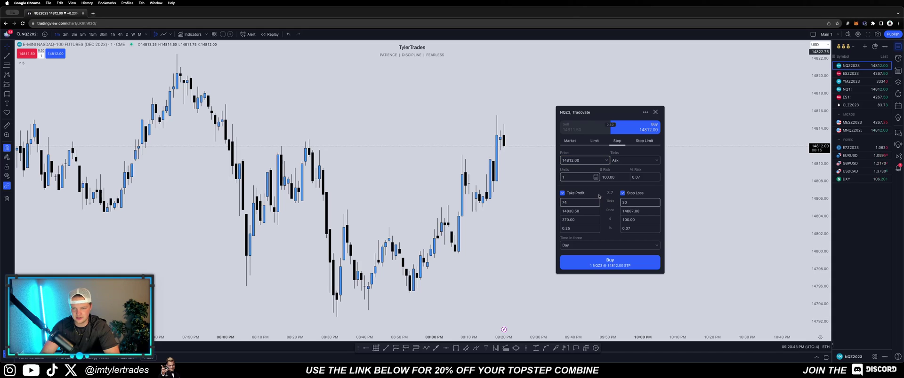